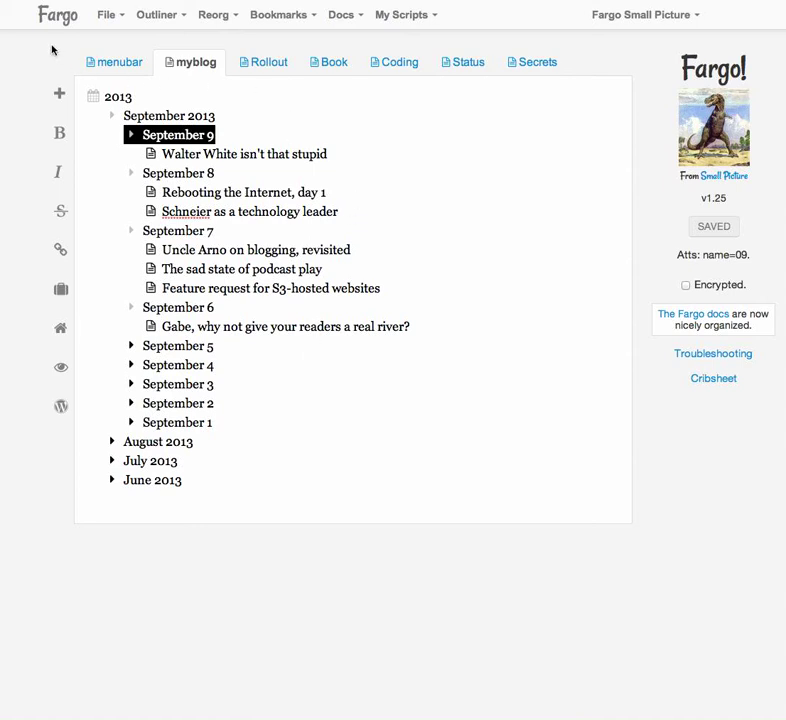
Step: Show the arrow pad and use it to move the outline cursor down from September 9 to September 5
click(176, 20)
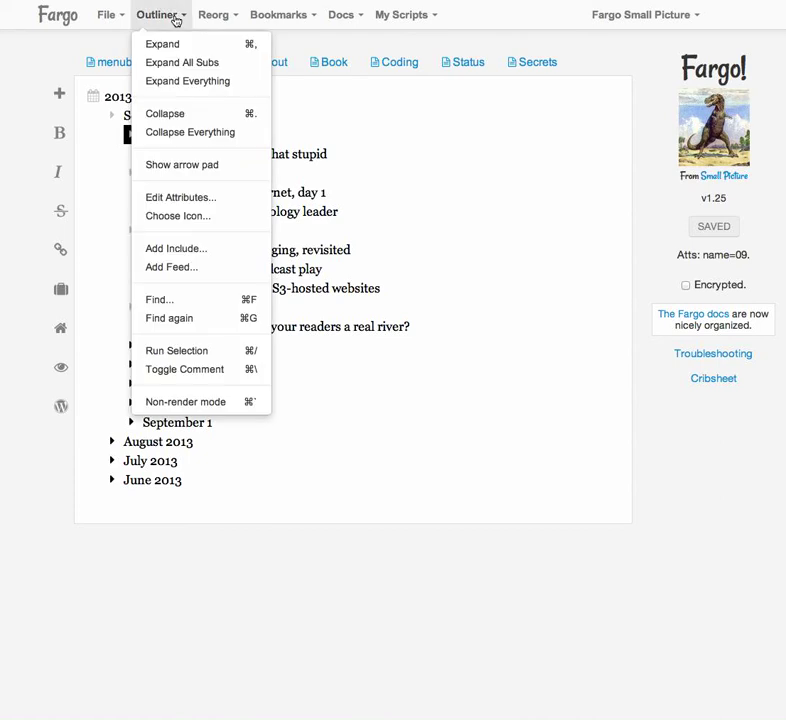
click(252, 172)
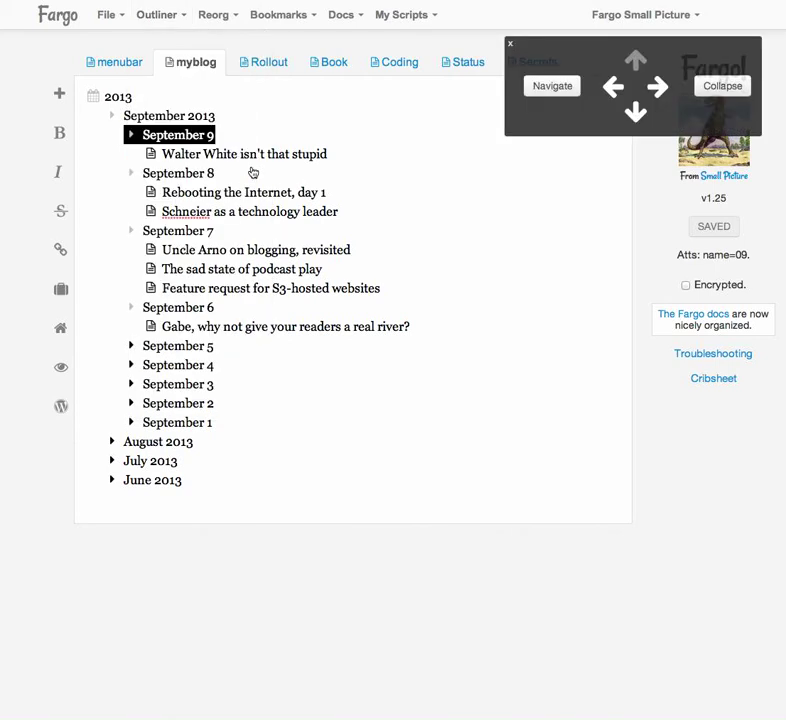
click(637, 115)
click(637, 115)
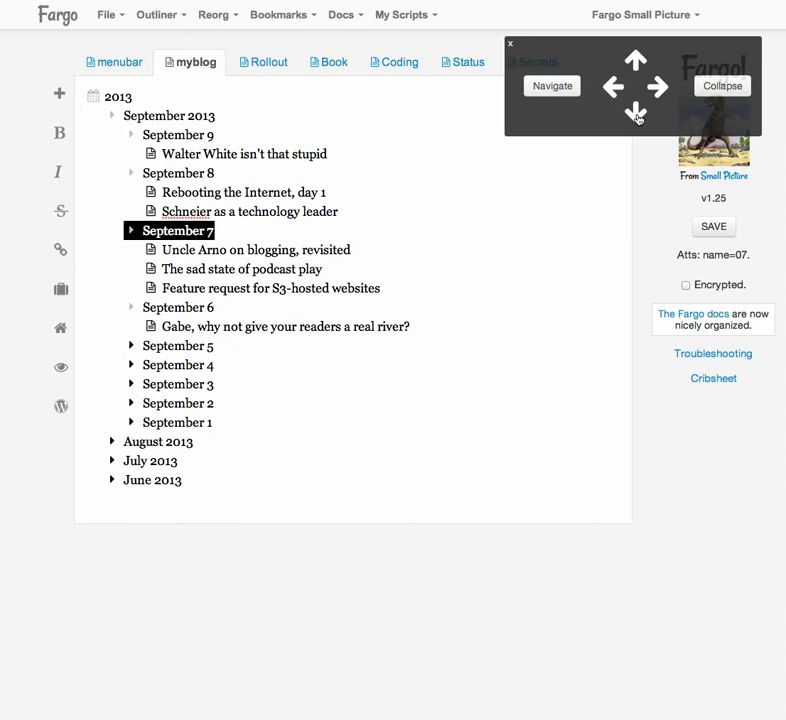
click(637, 115)
click(637, 115)
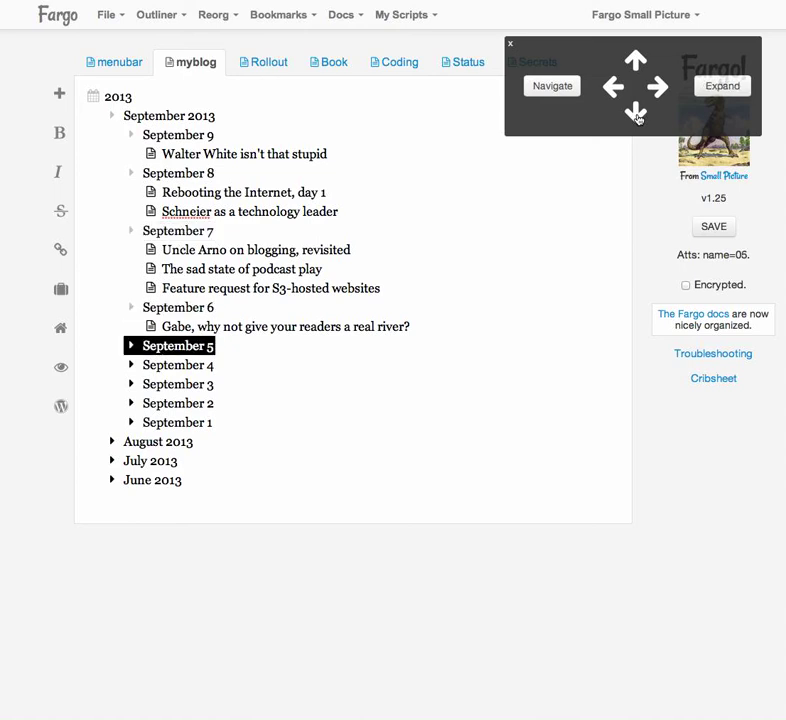
Step: Move the outline cursor back up to September 9, visiting its "Walter White isn't that stupid" post and returning to the day heading
click(636, 63)
click(636, 63)
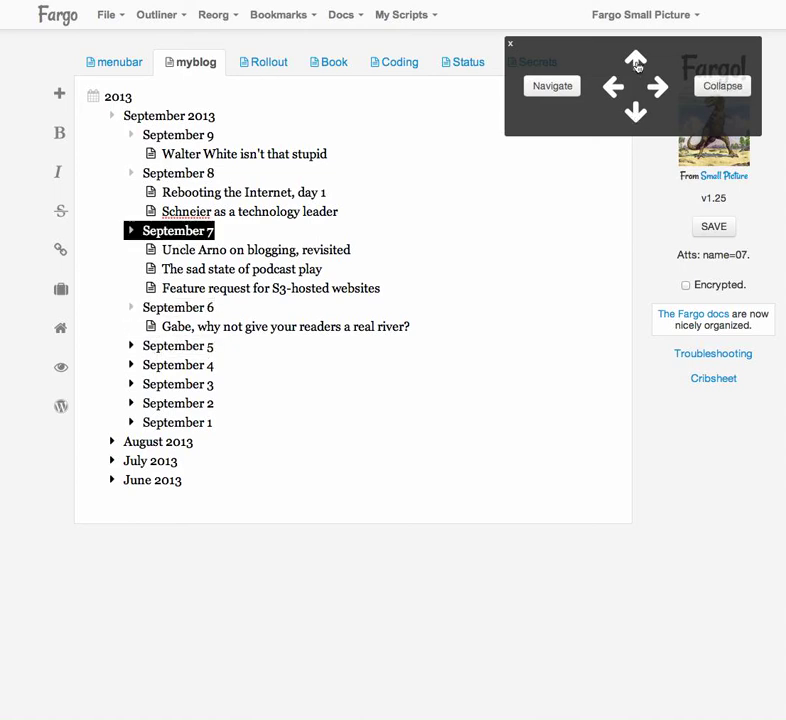
click(636, 63)
click(636, 63)
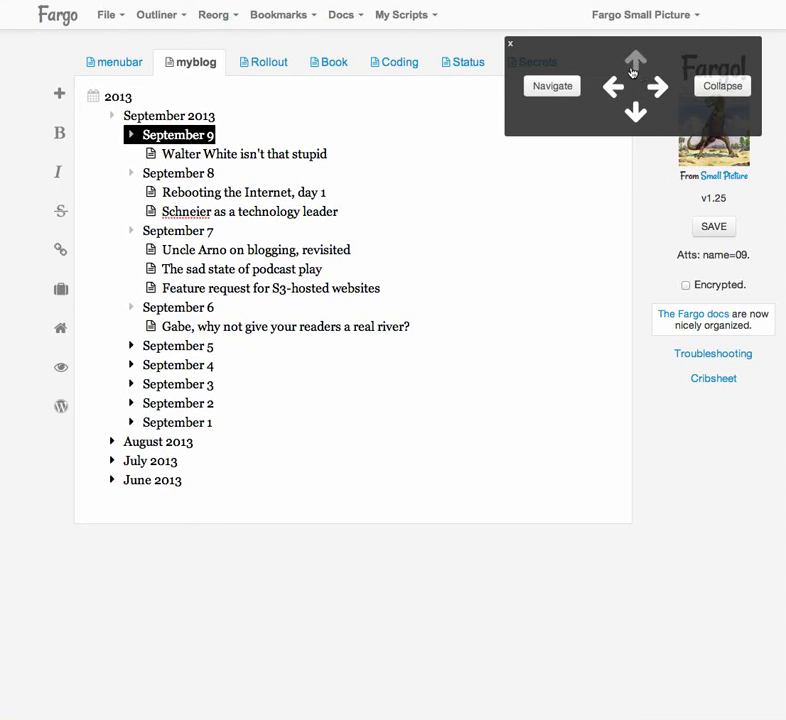
click(659, 92)
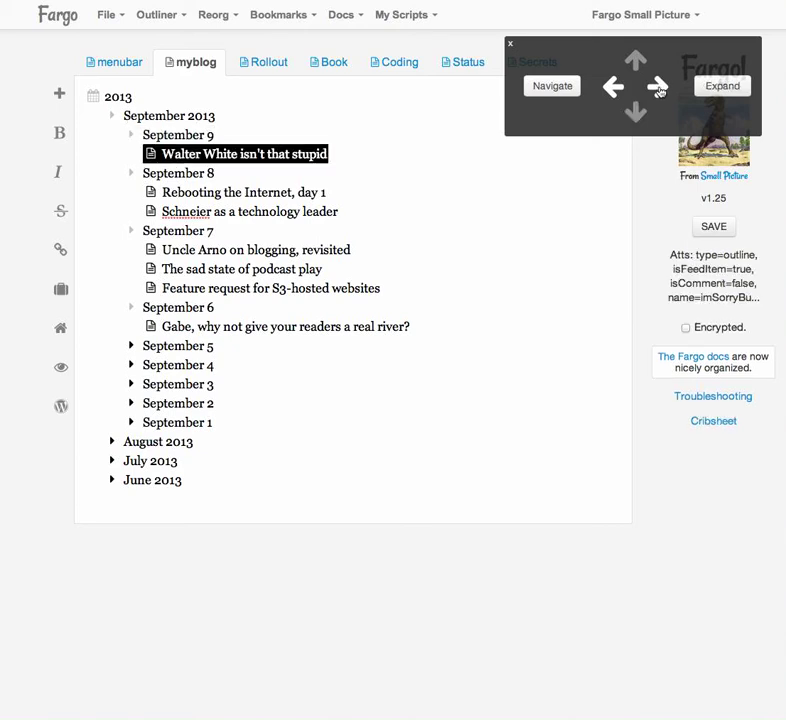
click(613, 88)
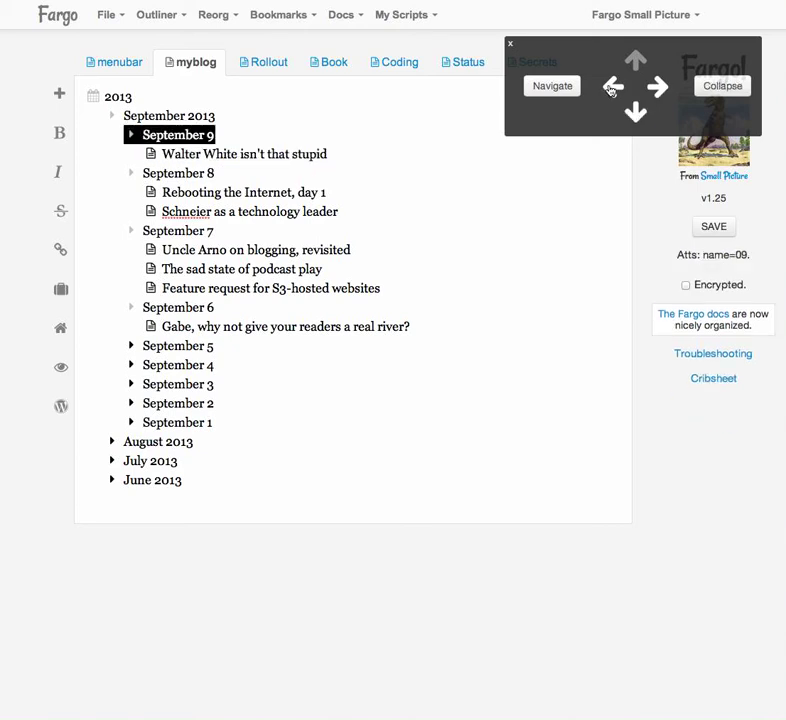
Step: Navigate to September 8 and step inside its "Rebooting the Internet, day 1" post to the "First question." line
click(637, 113)
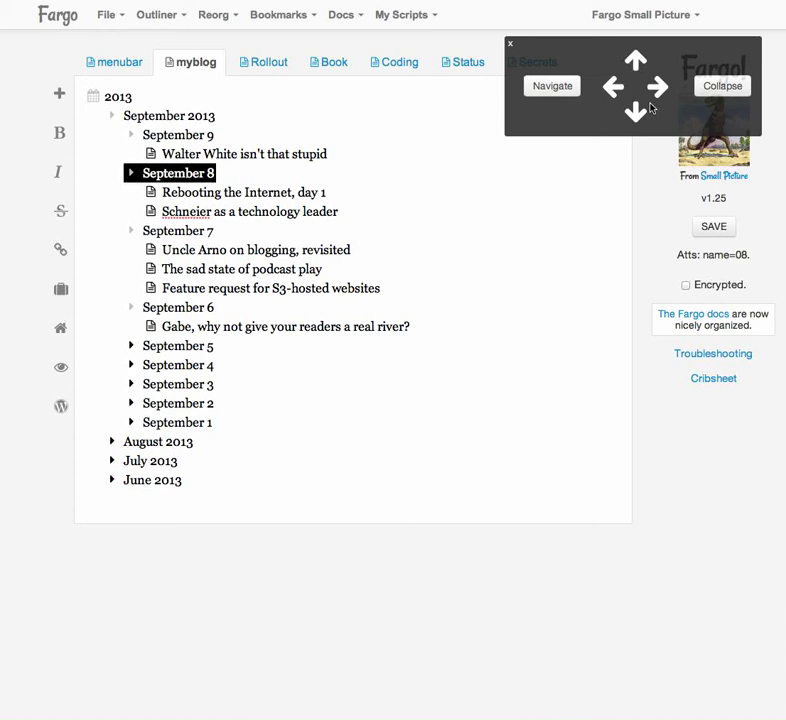
click(659, 90)
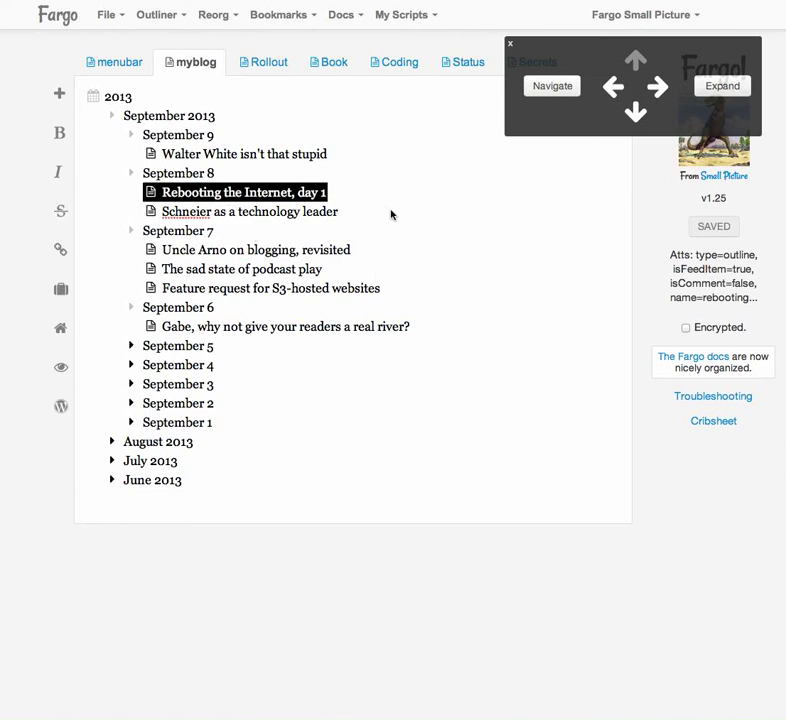
click(656, 94)
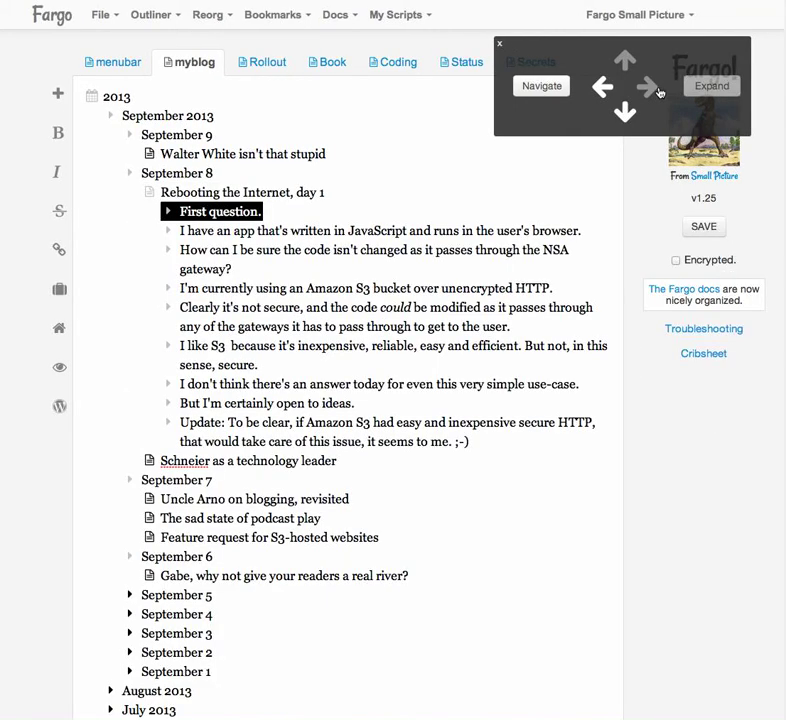
Step: Return to the "Rebooting the Internet, day 1" headline and toggle its expansion, leaving the post collapsed
click(603, 90)
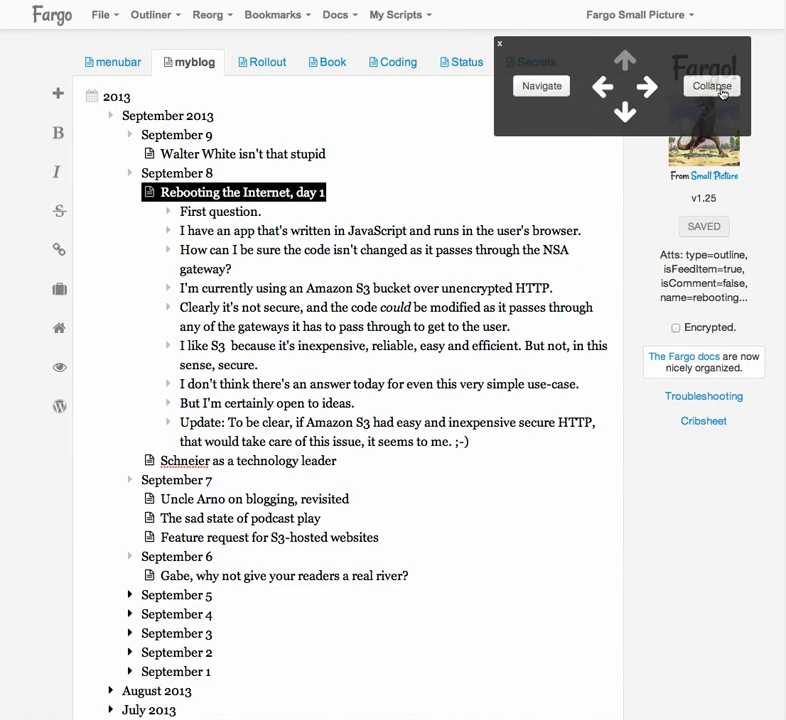
click(711, 88)
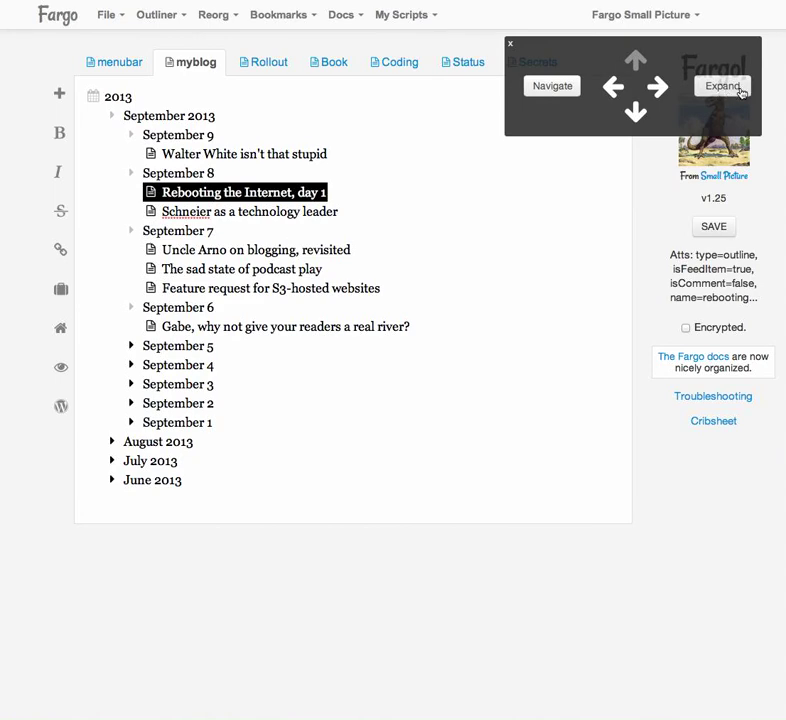
click(741, 92)
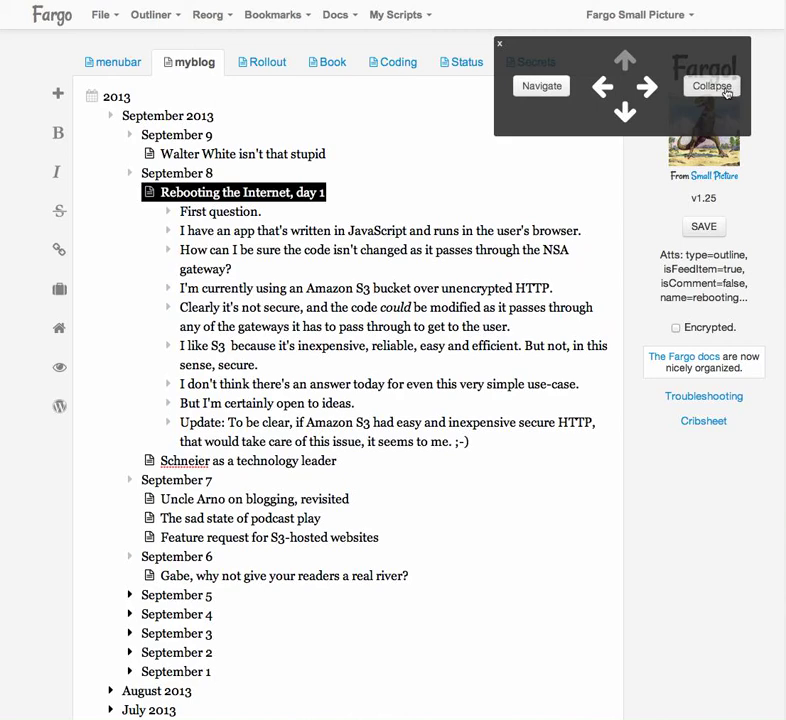
click(724, 89)
click(726, 92)
click(726, 88)
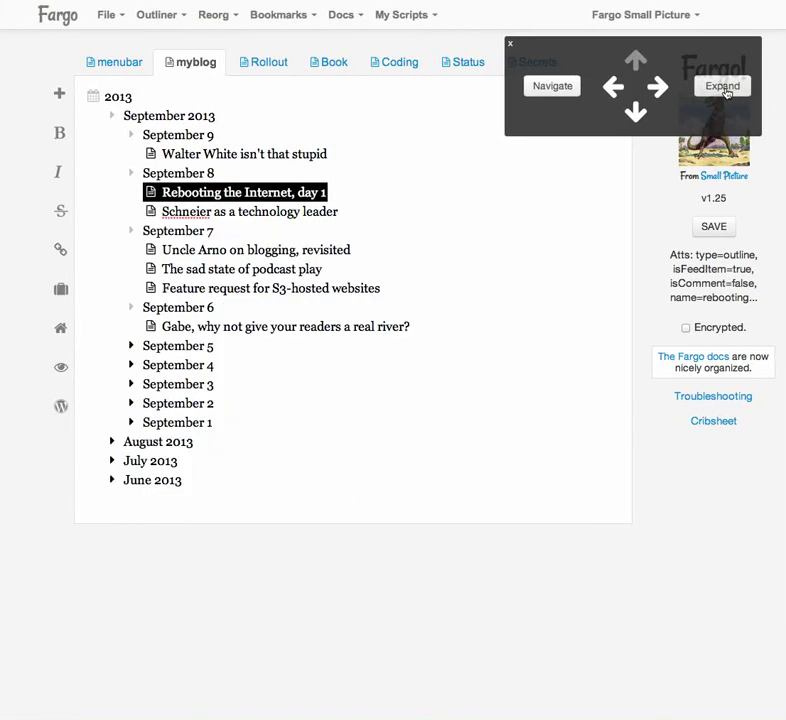
Step: Navigate from the post out through September 7 to the September 2013 heading, and down the months to July 2013
click(613, 88)
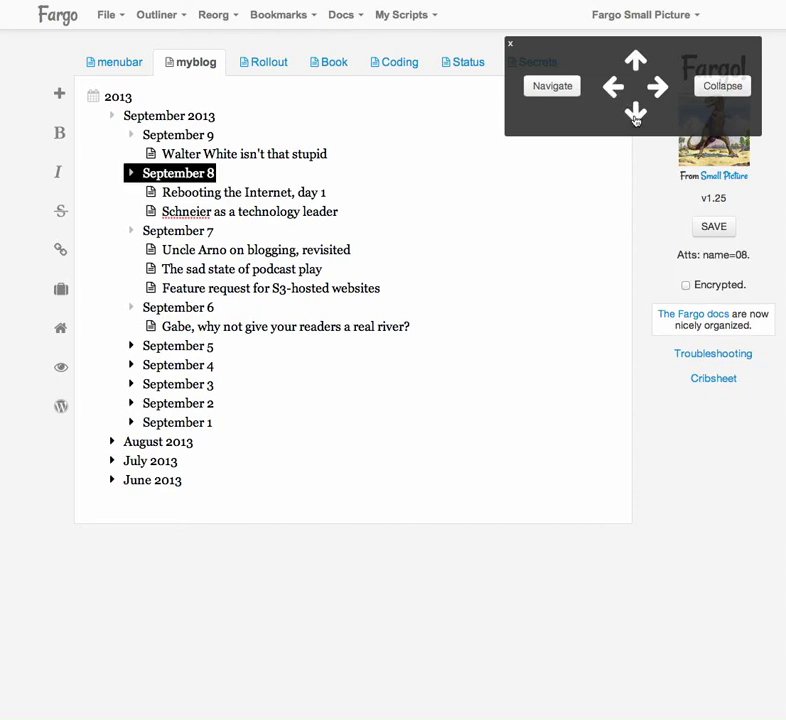
click(636, 112)
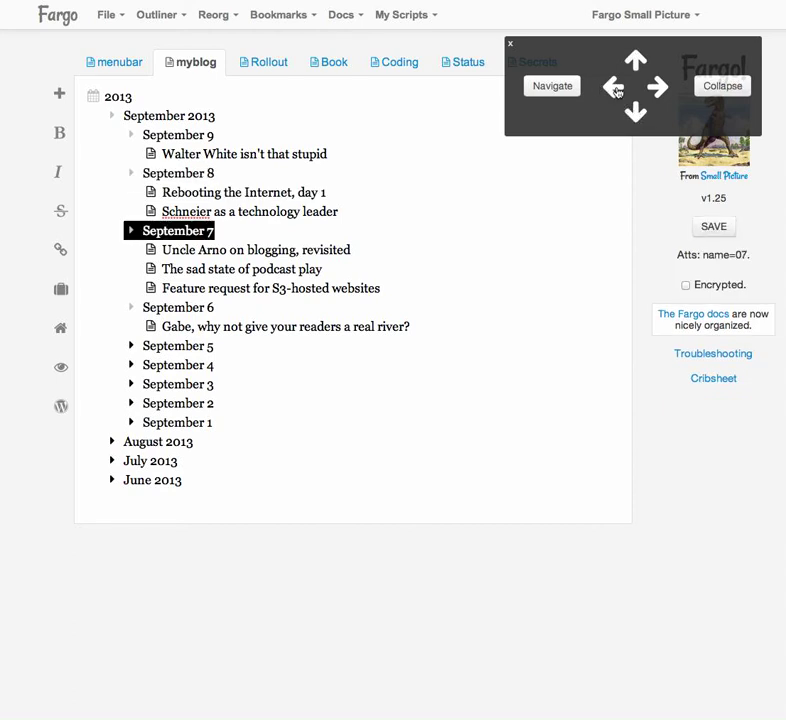
click(613, 88)
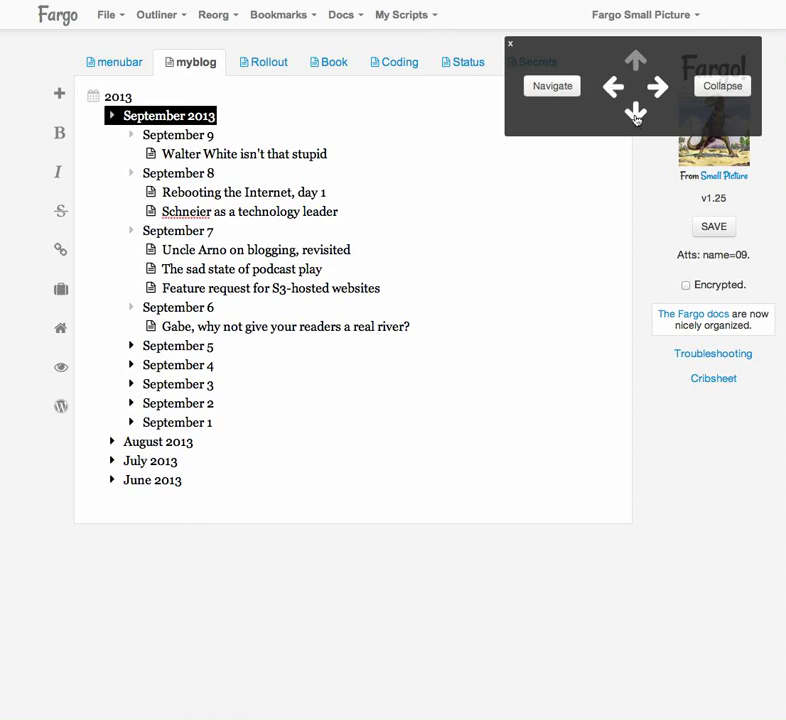
click(635, 115)
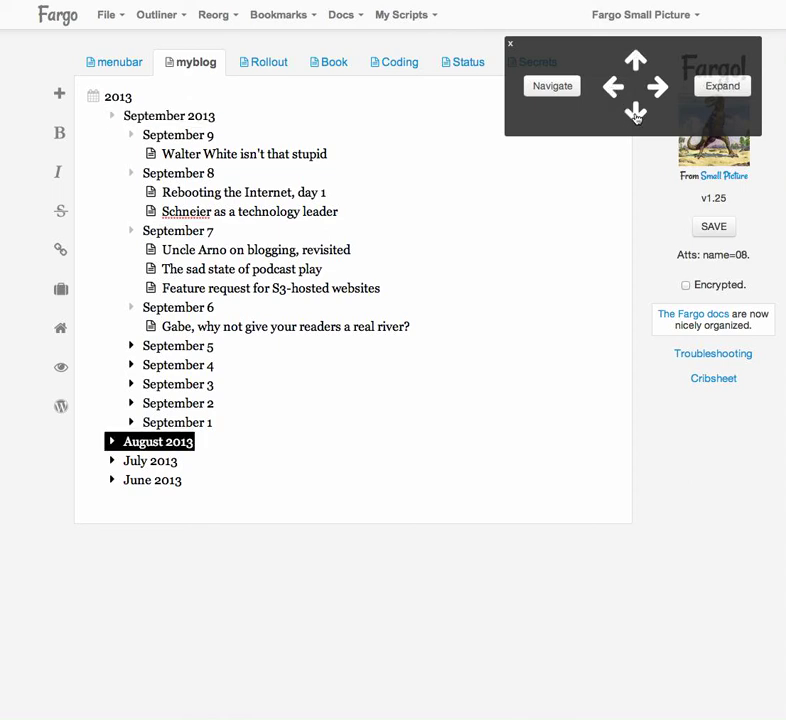
click(635, 115)
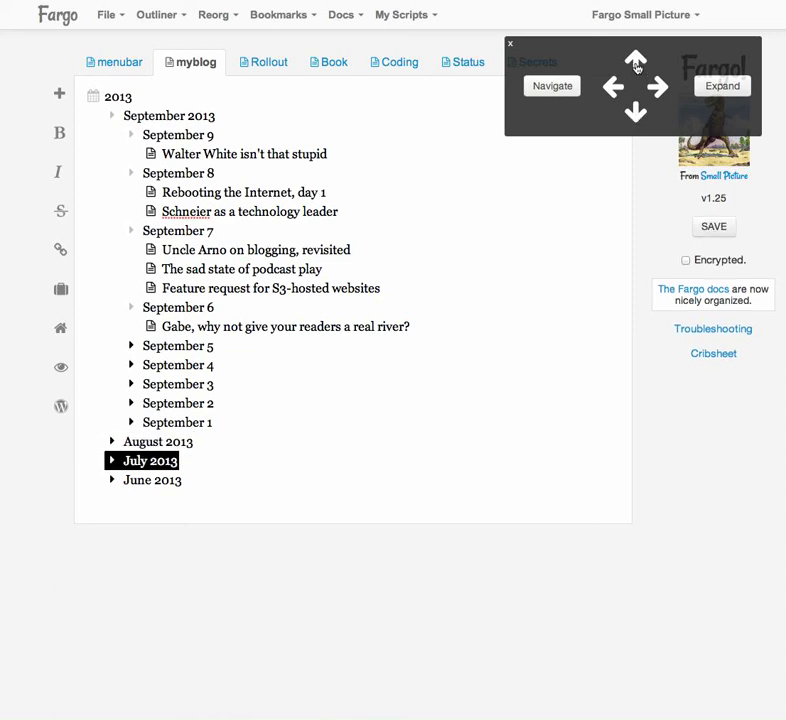
Step: Move the cursor back to September 2013, visit August 2013 and return, and step in to September 9
click(637, 65)
click(637, 66)
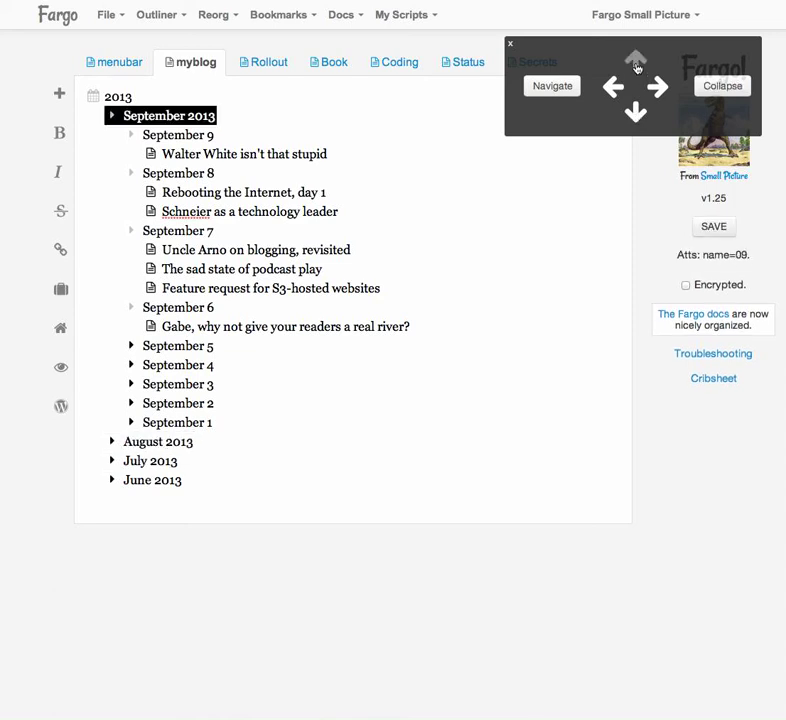
click(635, 115)
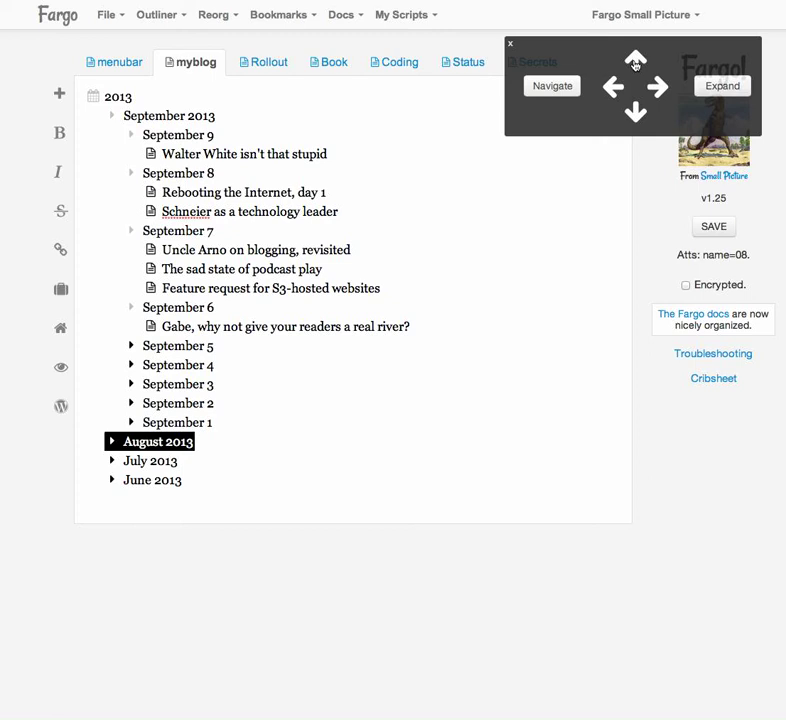
click(635, 62)
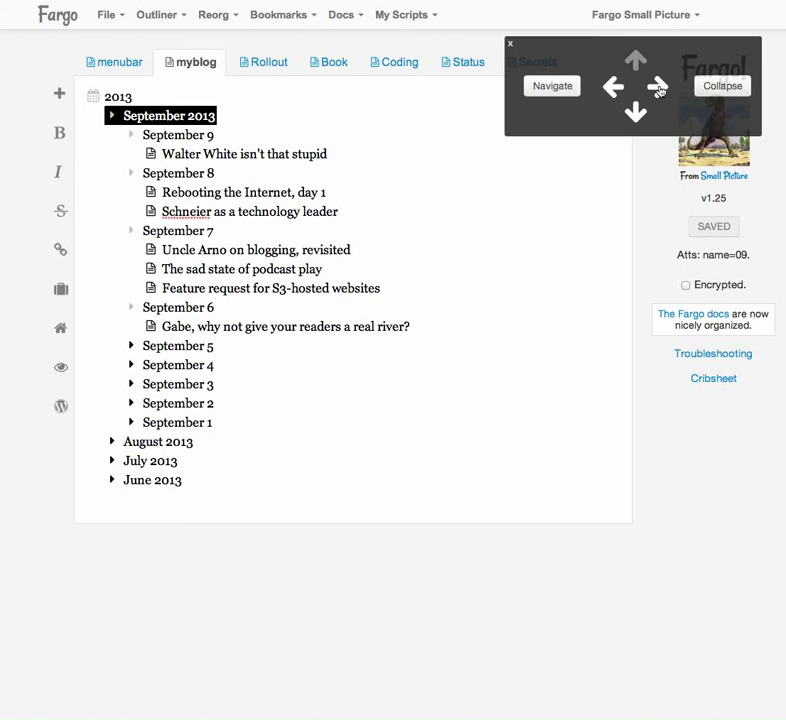
click(659, 88)
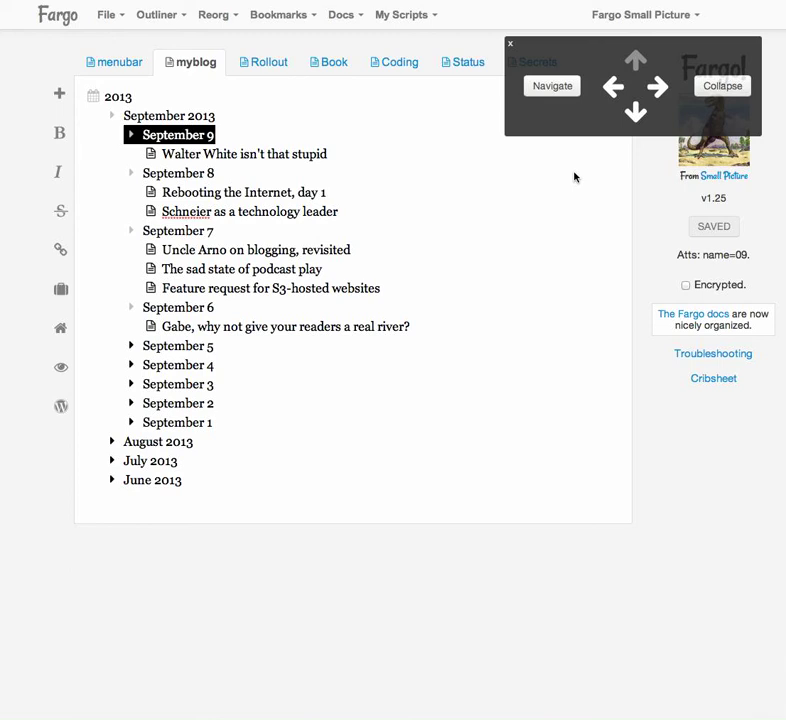
Step: Switch the arrow pad to Reorg mode, promote September 9 to the month level, and move it down past August 2013
click(564, 90)
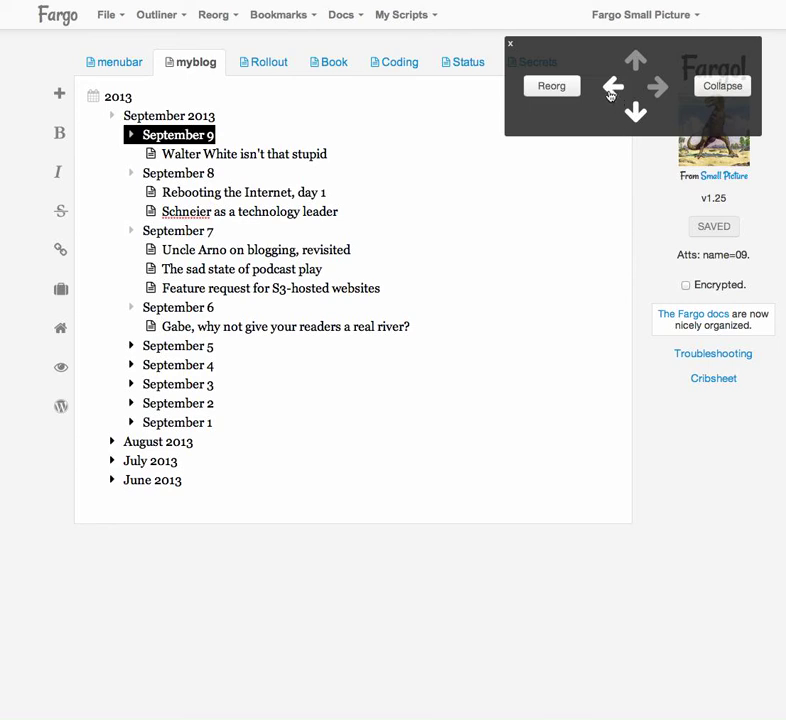
click(613, 88)
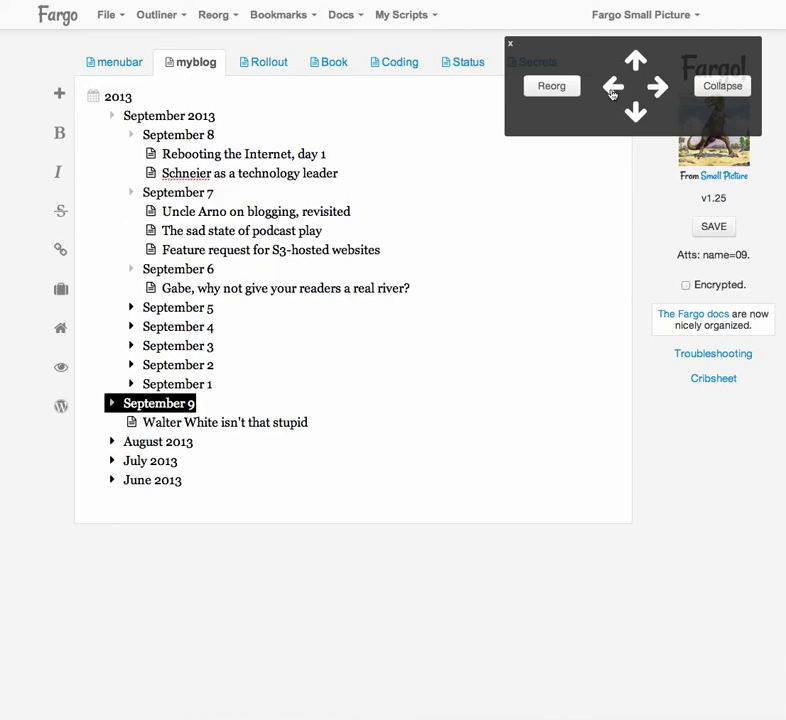
click(636, 112)
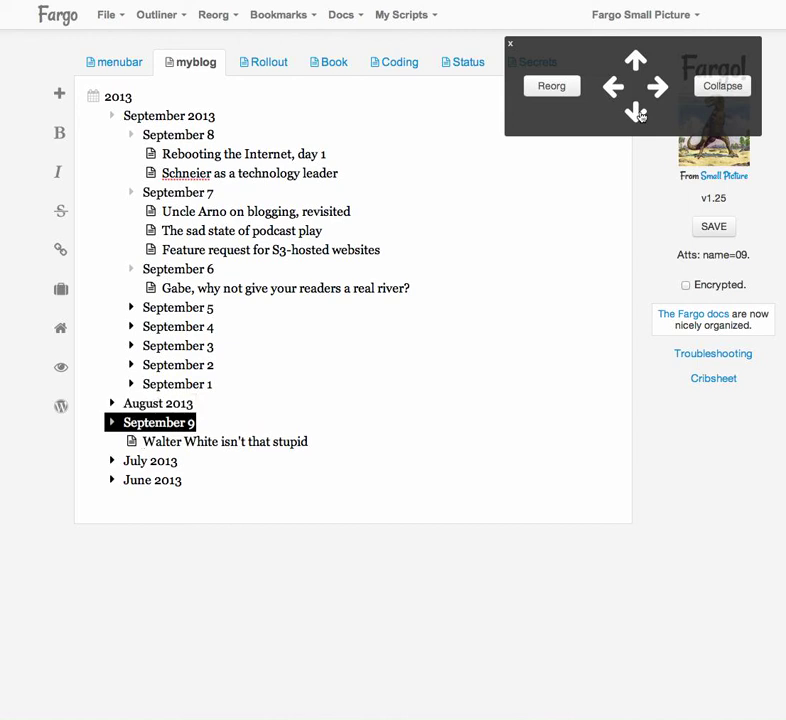
click(638, 113)
Step: Move the September 9 headline up above September 2013, and back down to directly below that month
click(636, 64)
click(636, 64)
click(636, 64)
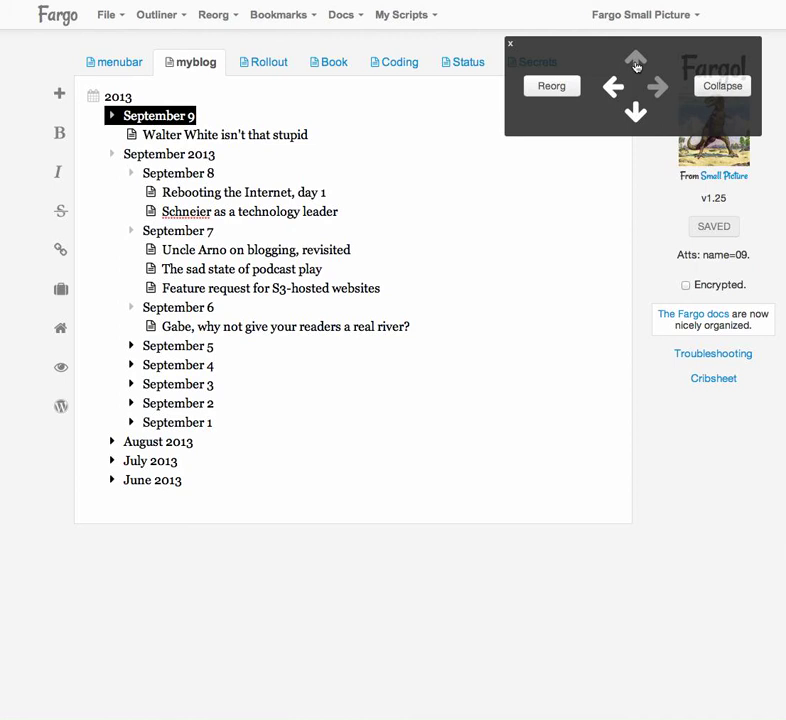
click(636, 116)
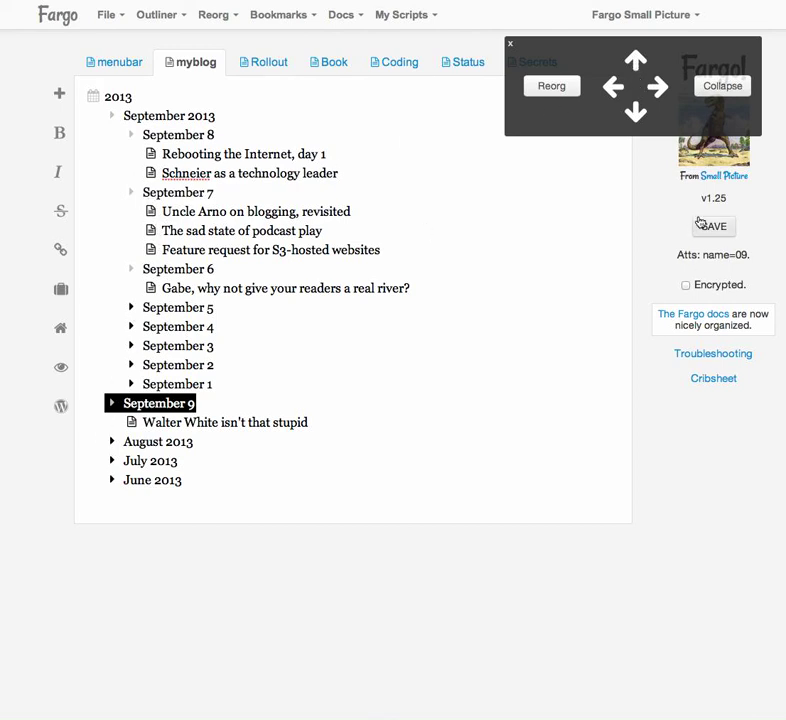
Step: Demote September 9 into September 2013 and move it up to between September 7 and September 6
click(658, 89)
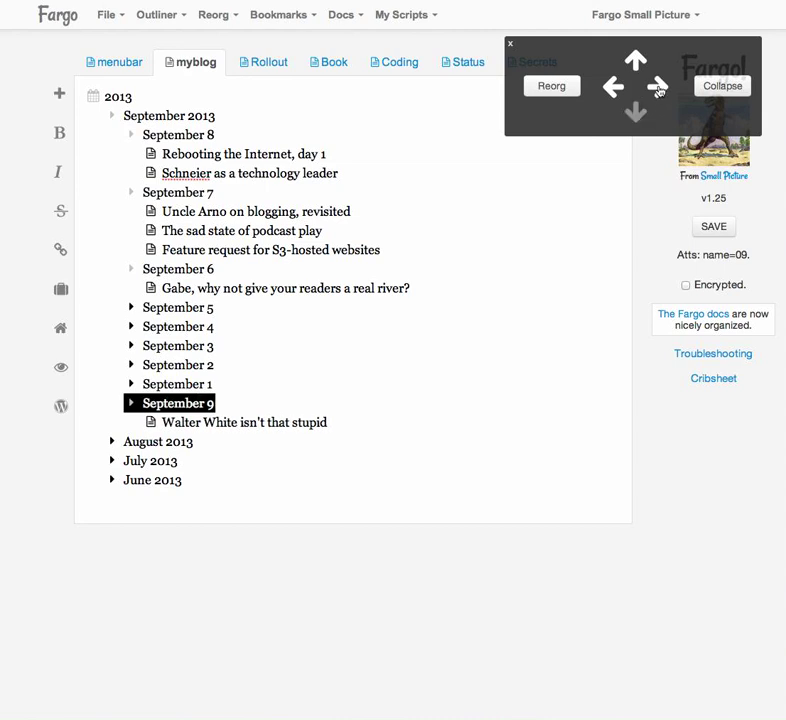
click(636, 64)
click(636, 64)
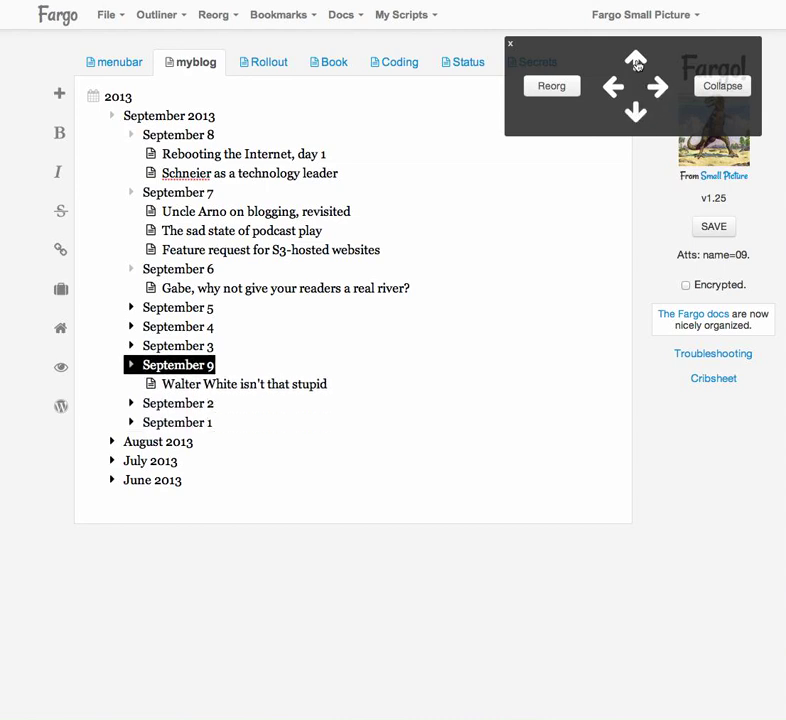
click(636, 64)
click(636, 64)
click(636, 64)
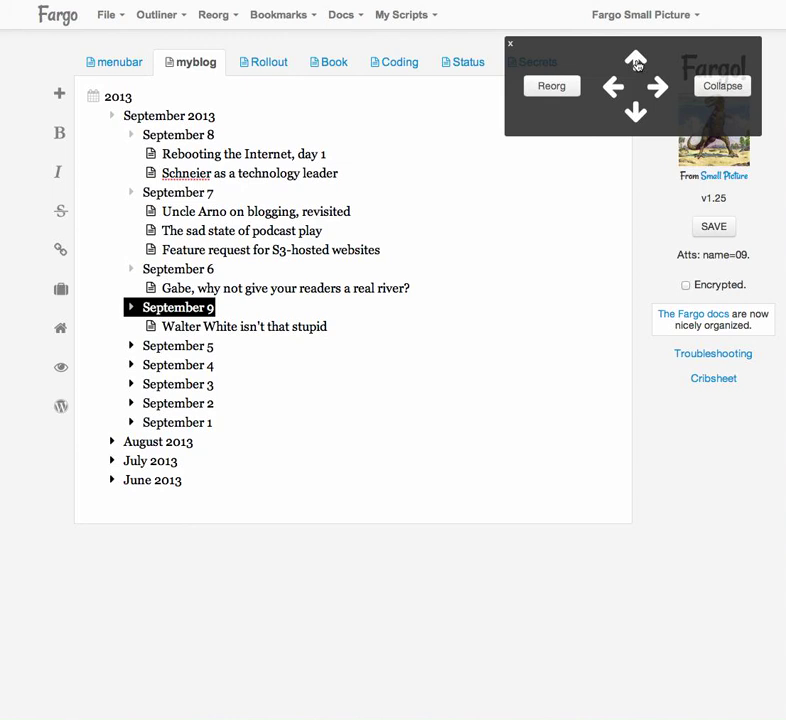
click(636, 64)
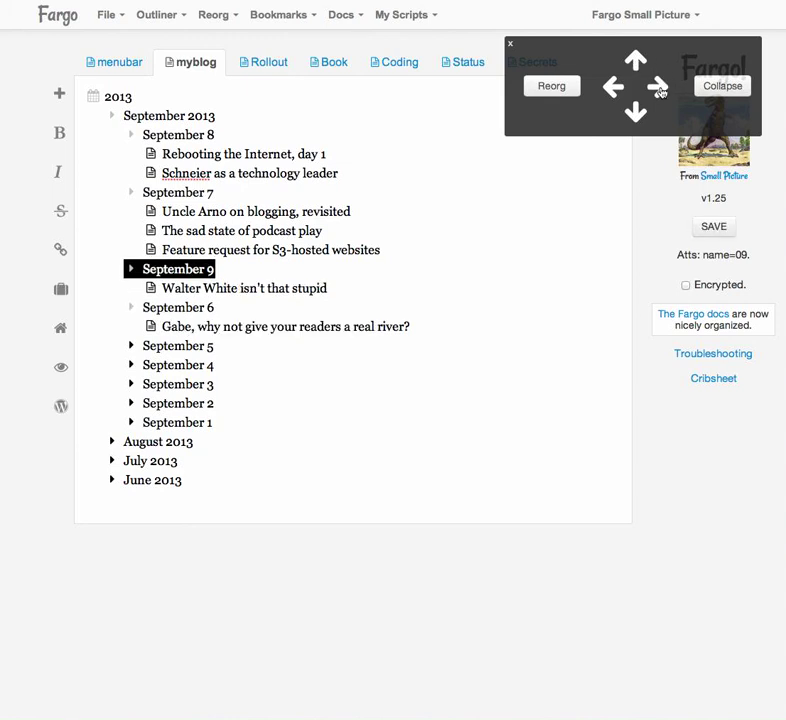
Step: Nest September 9 under September 7, promote it back to the day level, and move it up above September 8
click(660, 88)
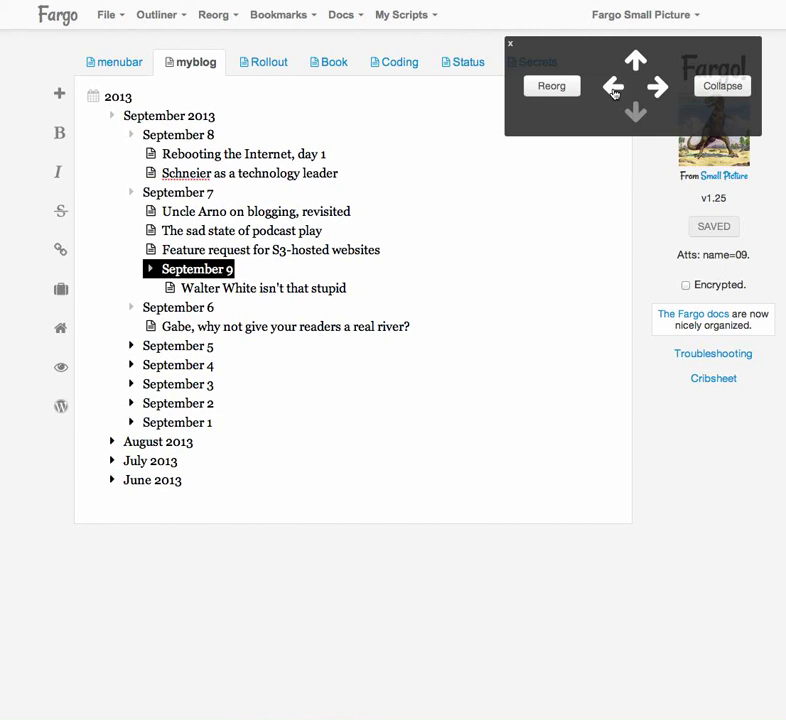
click(613, 88)
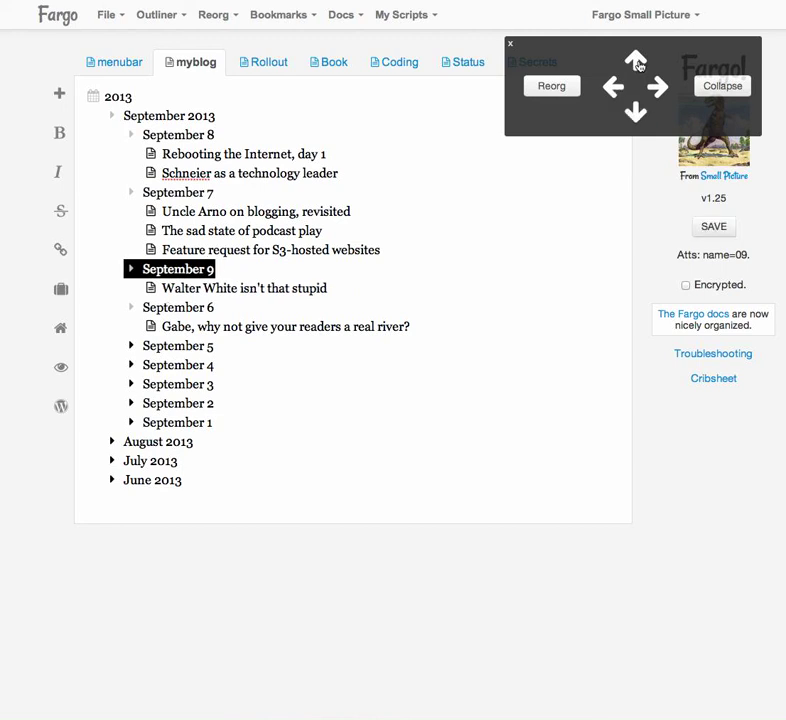
click(636, 62)
click(637, 62)
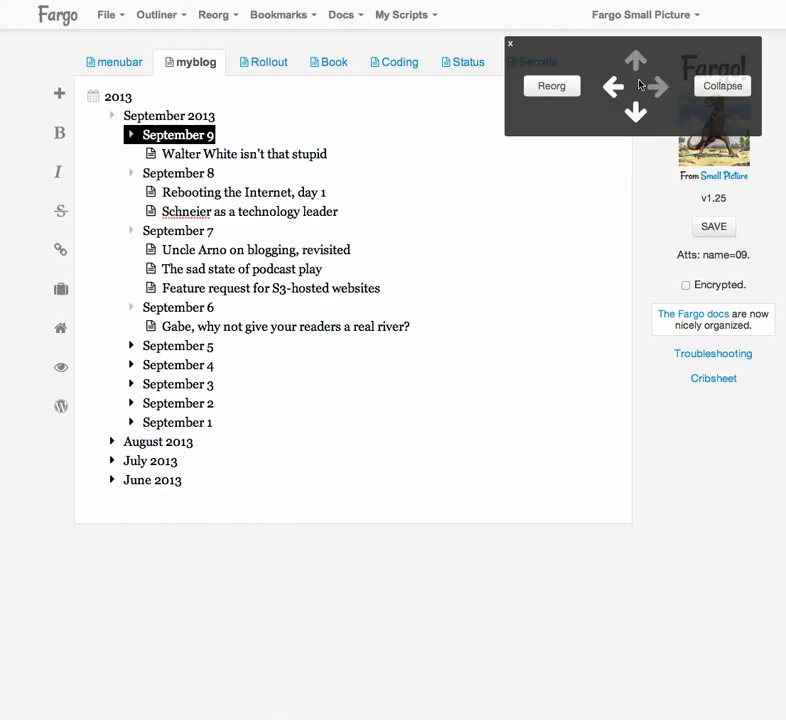